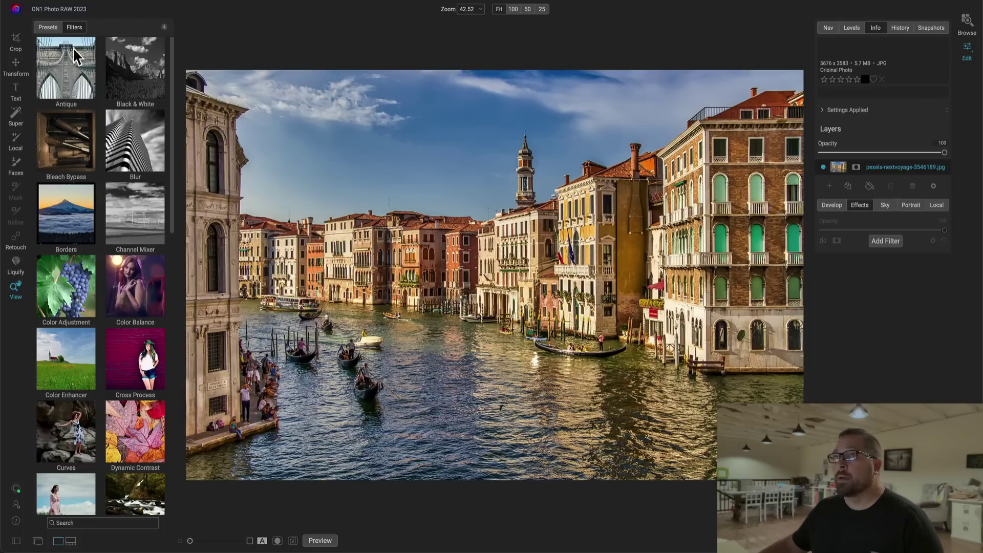
Step: Activate the Super Select AI tool and preview selections of the canal water, buildings and sky
left_click(16, 114)
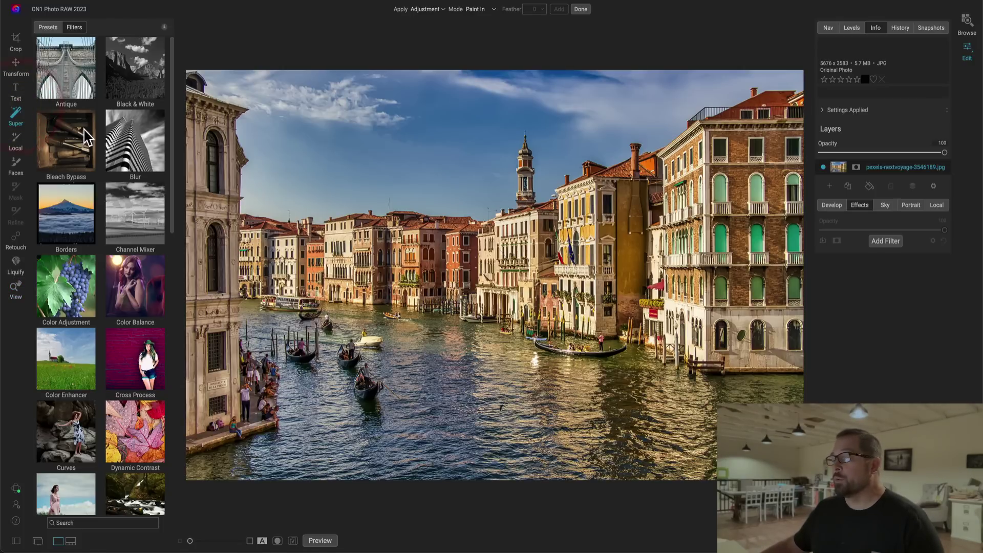
left_click(425, 378)
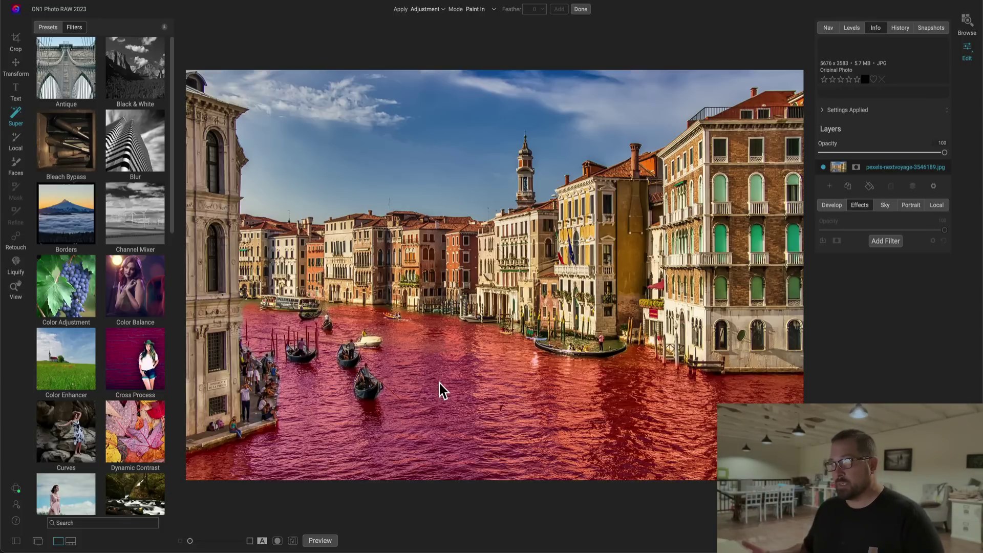
left_click(481, 268)
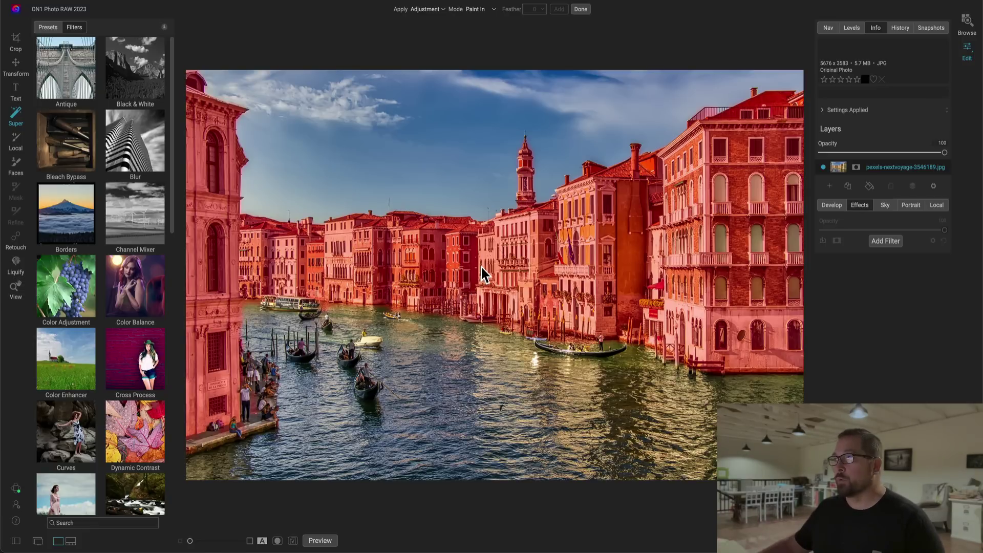
left_click(450, 177)
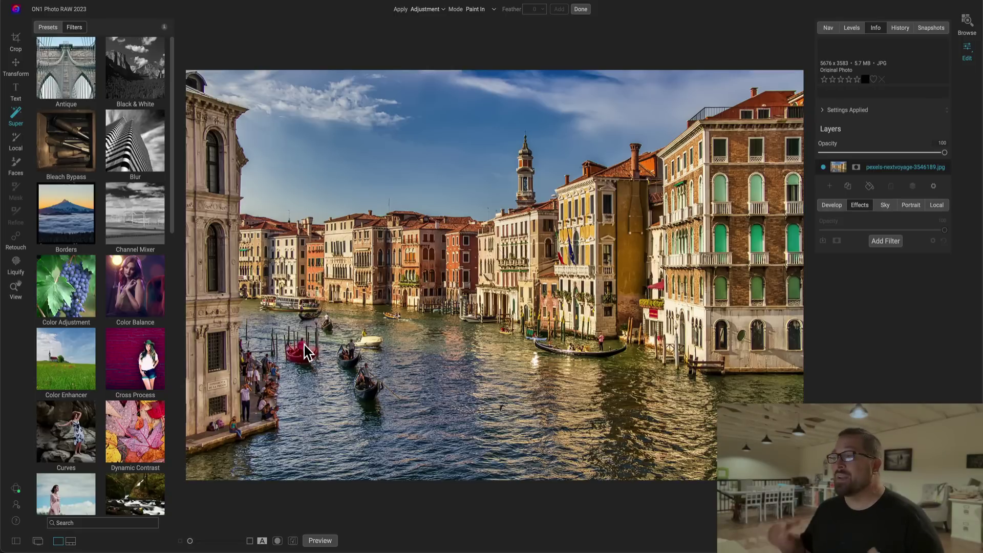
Step: Select the sky above Venice with Super Select
left_click(433, 125)
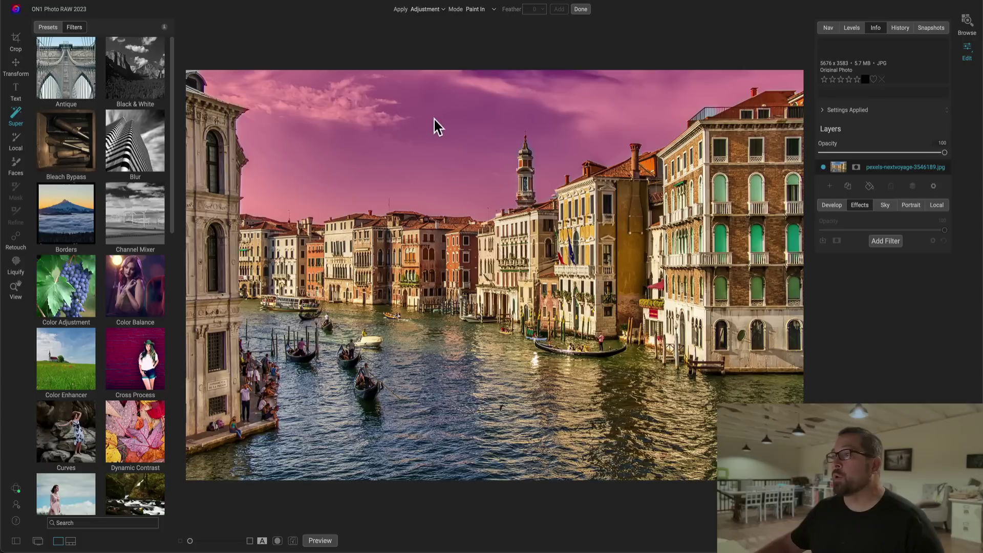
left_click(433, 125)
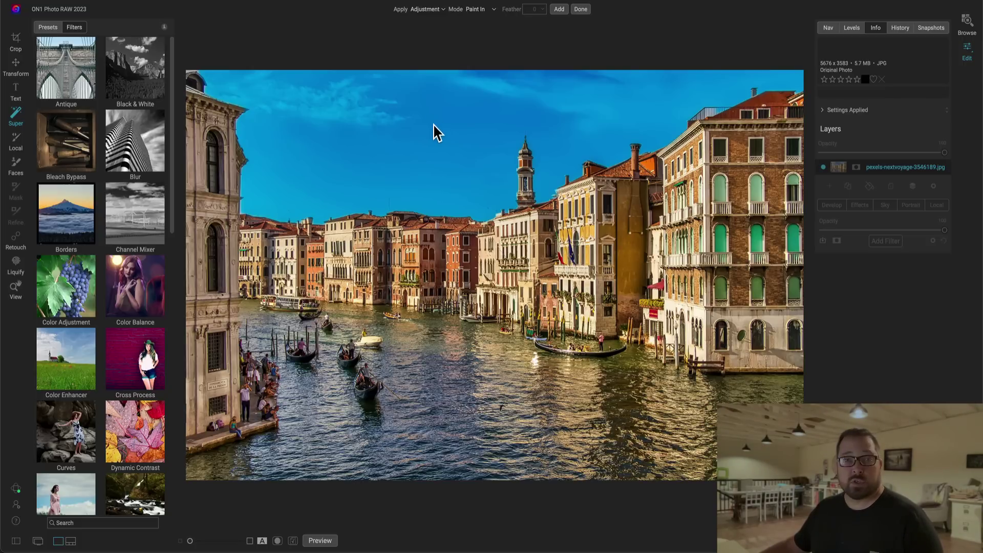
scroll(106, 149, "down", 7)
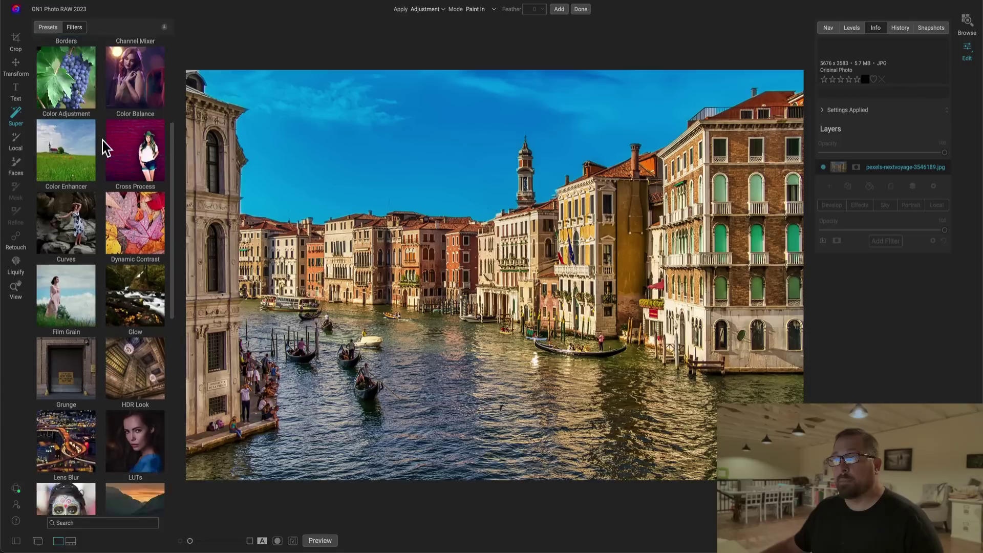
scroll(106, 148, "down", 5)
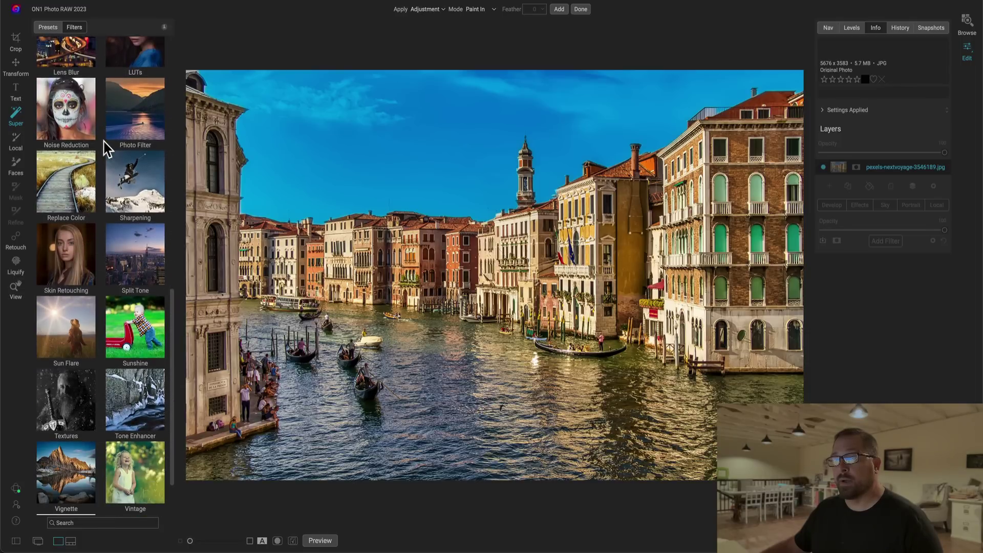
Step: Try the Brocade Warm, Cool and Black textures on the sky, then apply Dark Clouds
left_click(78, 393)
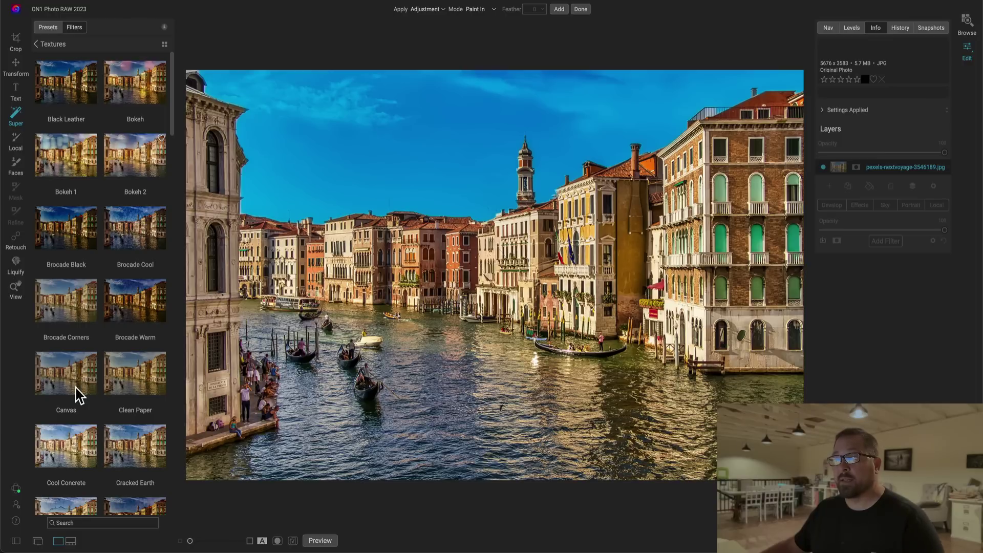
left_click(130, 305)
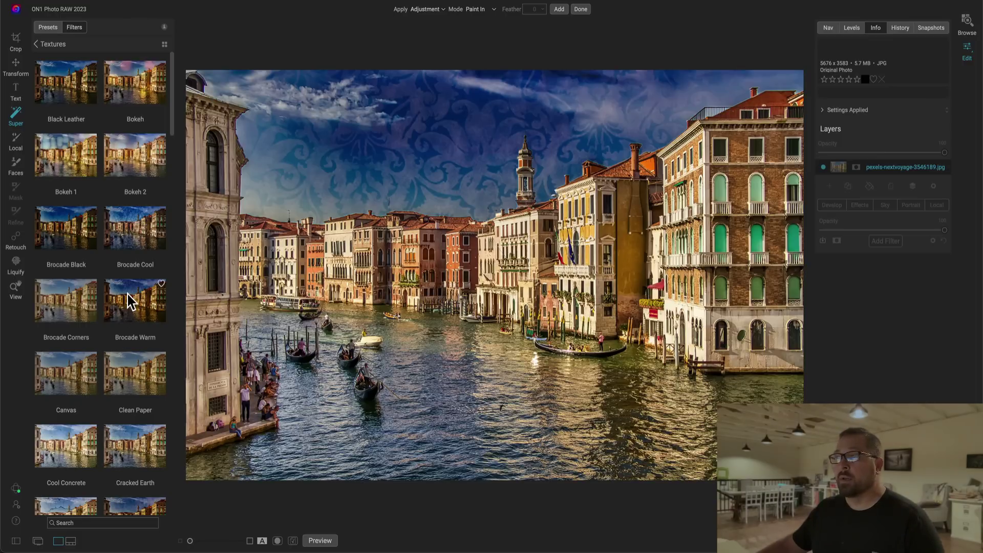
left_click(144, 228)
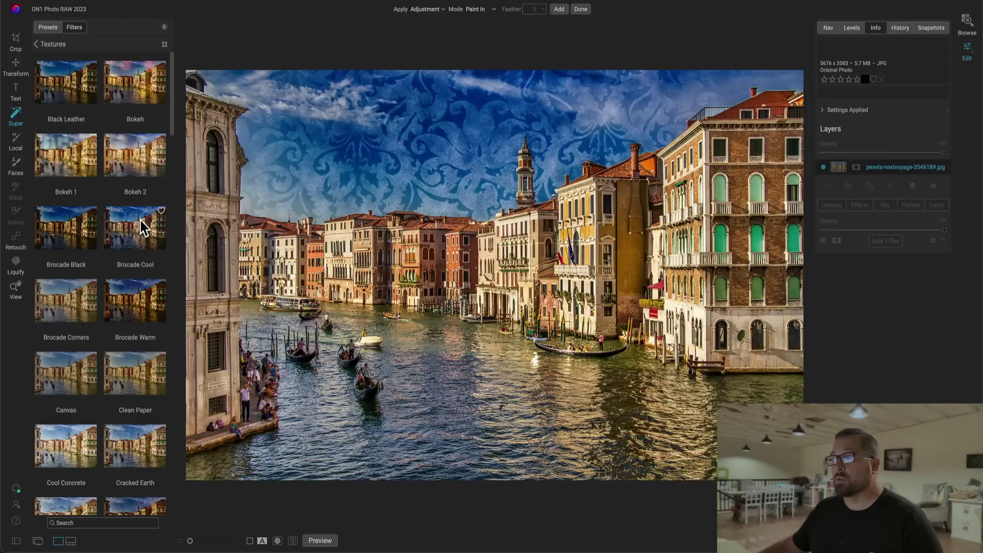
left_click(61, 226)
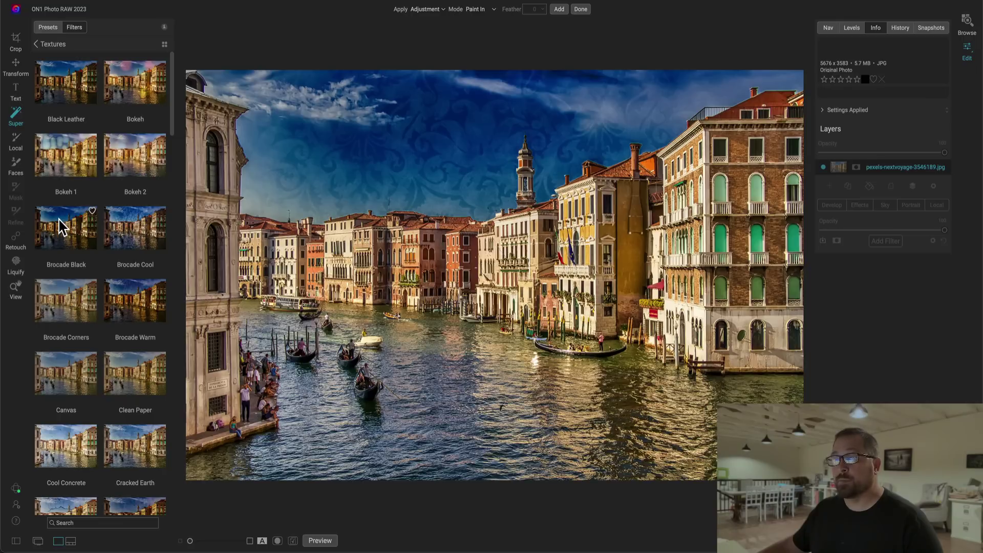
left_click(132, 304)
scroll(132, 306, "down", 4)
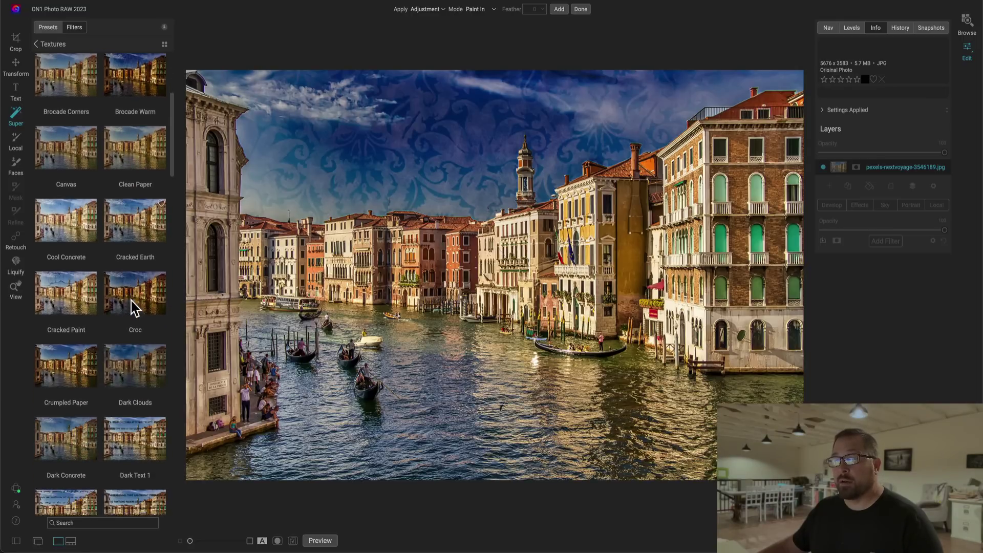
left_click(137, 359)
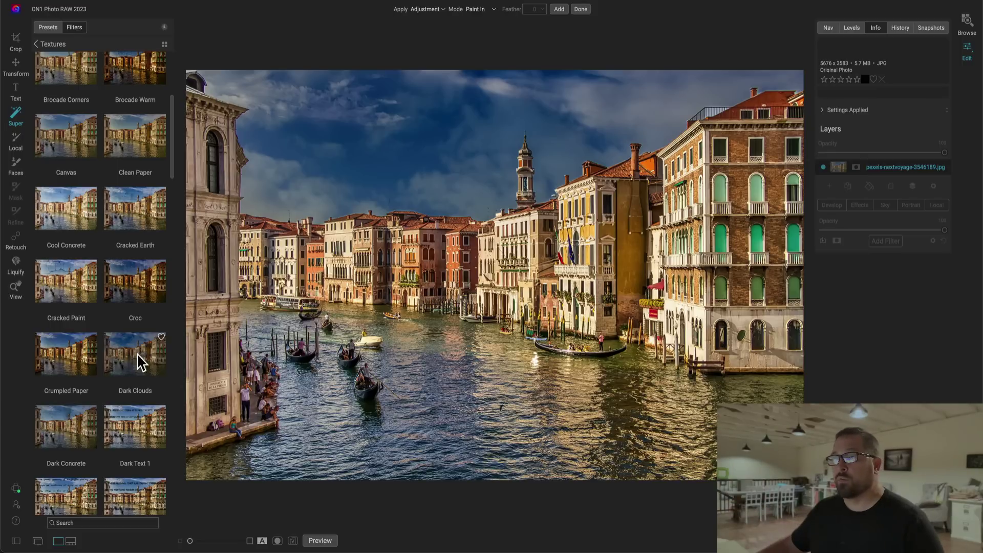
left_click(138, 358)
scroll(141, 362, "down", 5)
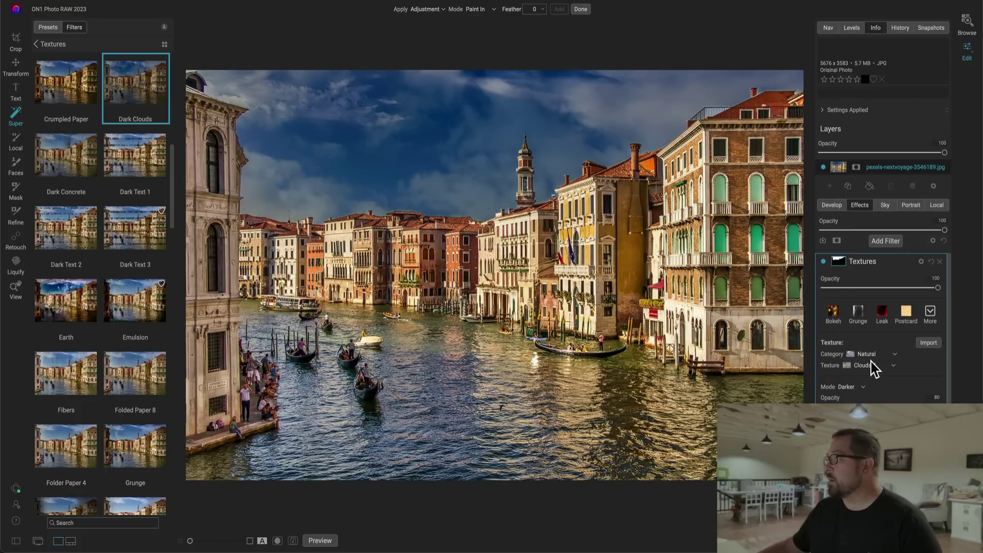
left_click(824, 262)
left_click(824, 262)
left_click(824, 262)
left_click(824, 261)
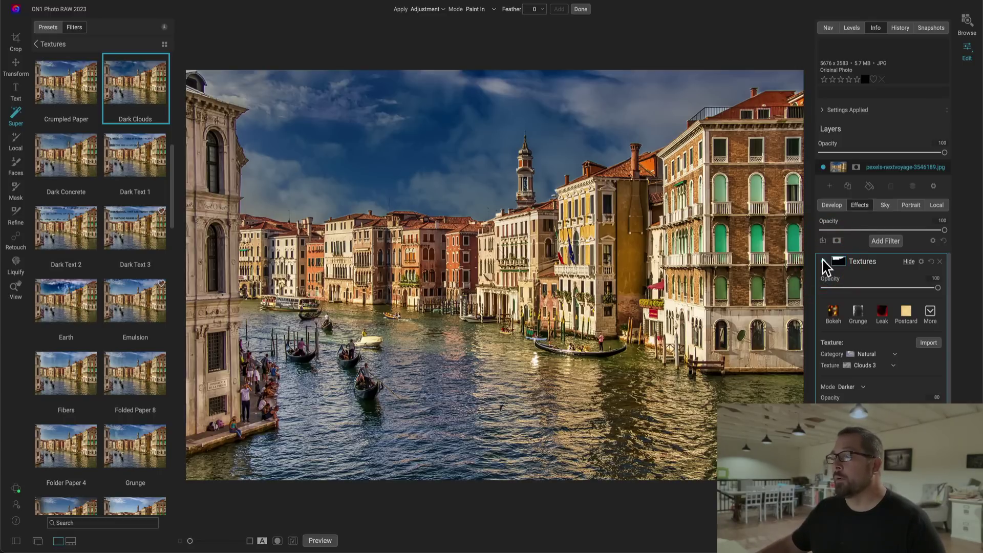
key("ctrl+m")
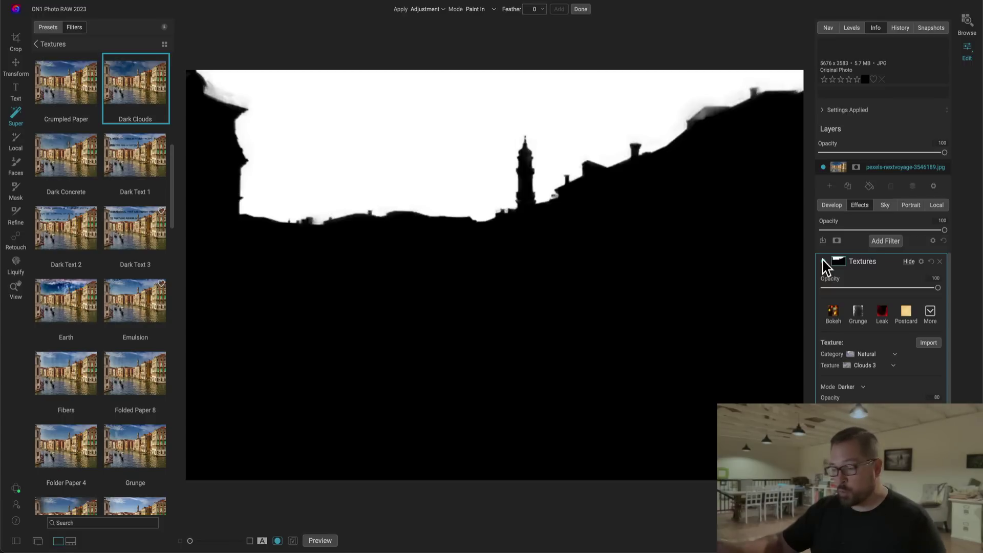
key("ctrl+m")
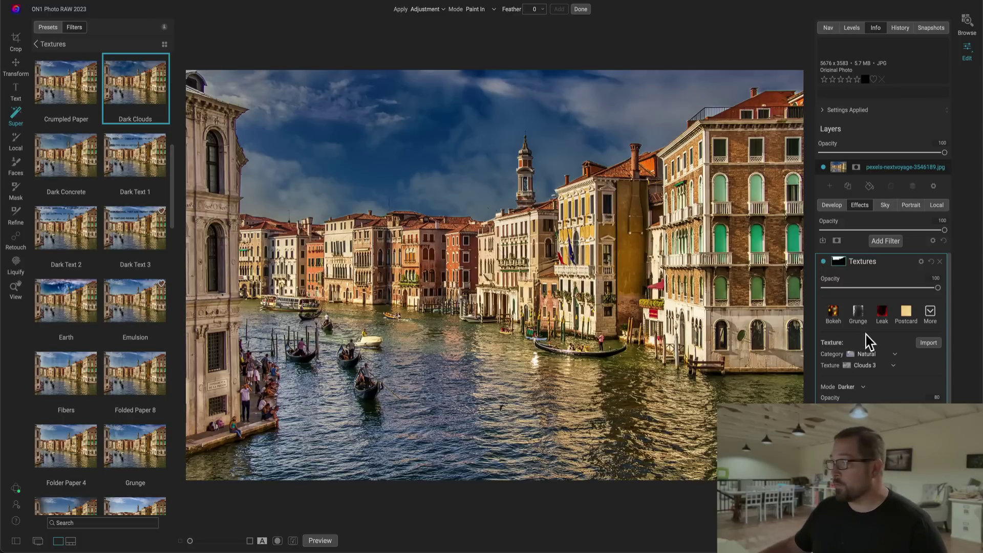
Step: Lower the Dark Clouds texture opacity to 71 and raise the selection feather to 94, checking the mask
mouse_move(915, 407)
left_mouse_down()
mouse_move(845, 406)
mouse_move(912, 407)
mouse_move(881, 407)
mouse_move(902, 407)
left_mouse_up()
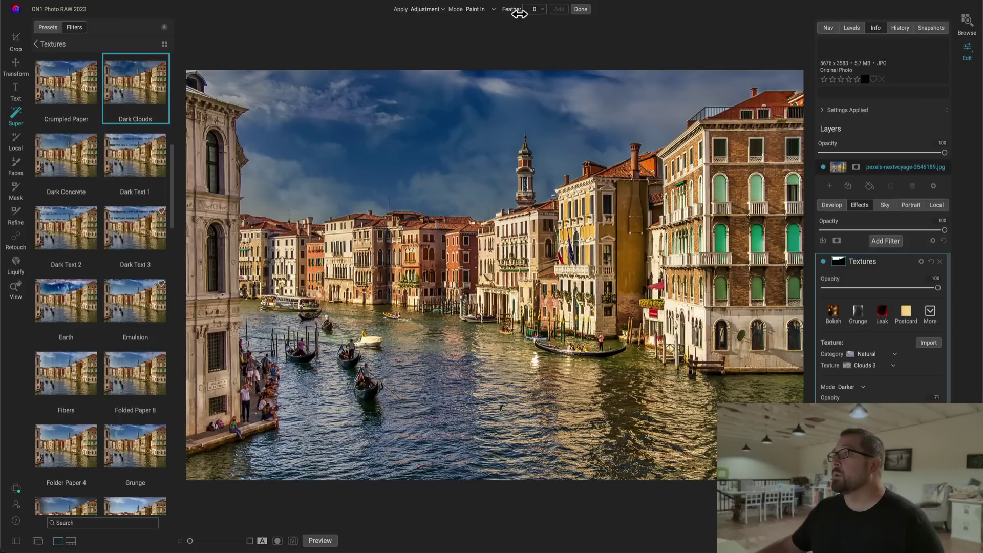
mouse_move(522, 13)
left_mouse_down()
mouse_move(606, 13)
mouse_move(508, 13)
left_mouse_up()
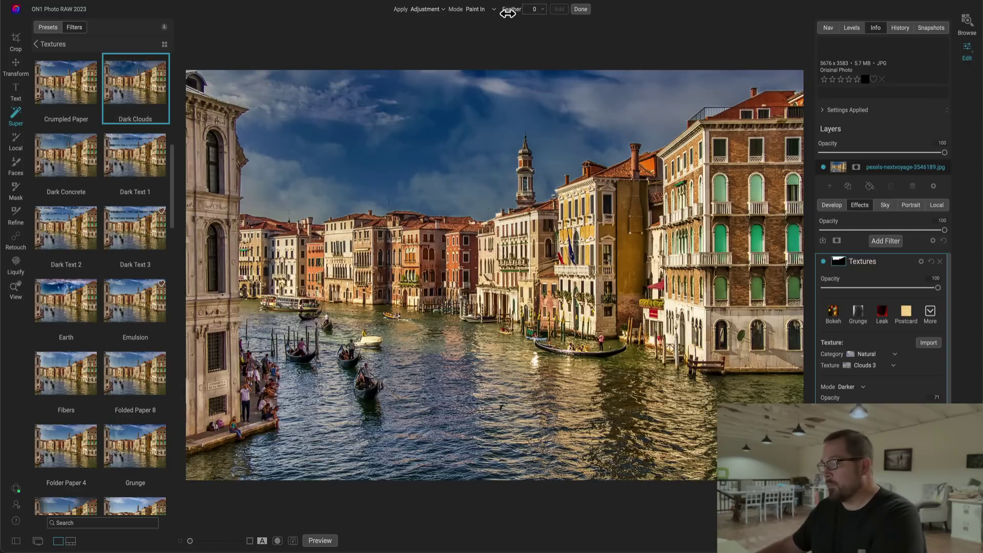
key("ctrl+m")
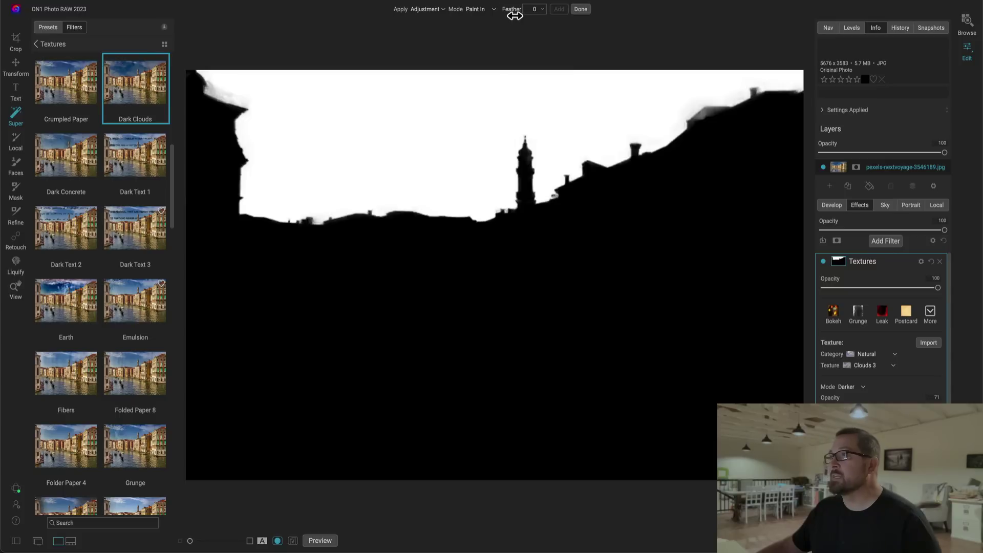
left_click_drag(517, 16, 575, 9)
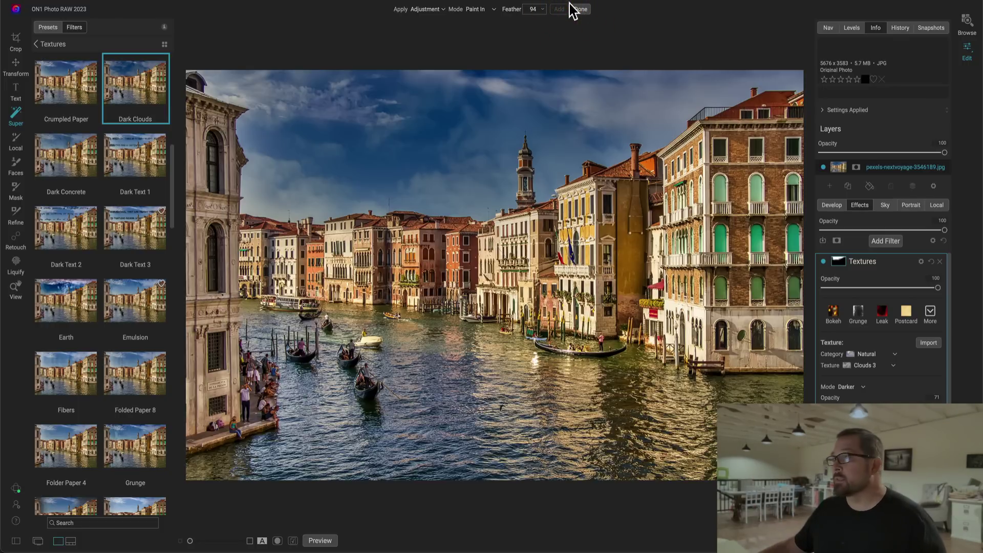
Step: Select the Venice buildings and bring up the list of filters to apply to them
left_click(476, 245)
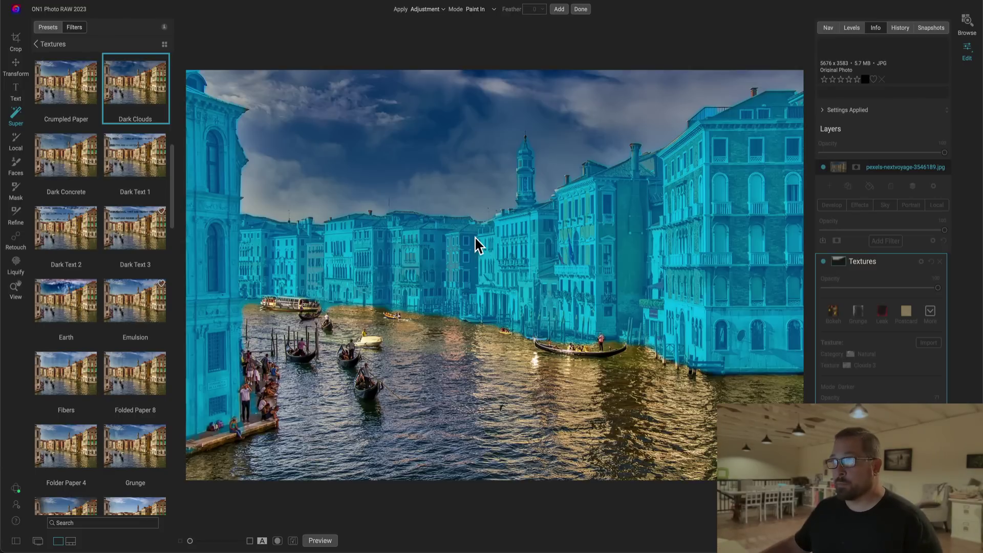
left_click(427, 14)
left_click(381, 6)
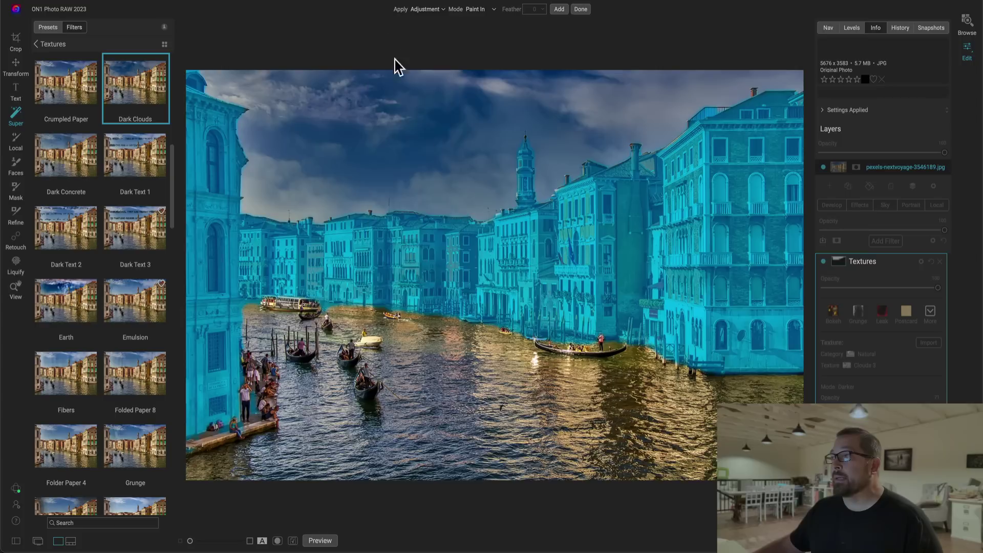
right_click(438, 245)
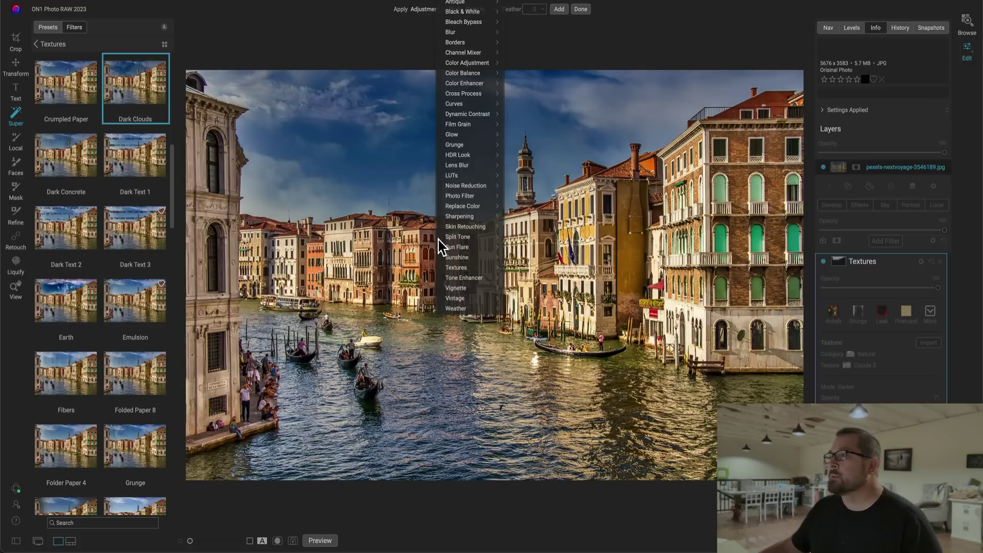
Step: Apply the Branagh LUT to the buildings and blend it at opacity 60
mouse_move(464, 182)
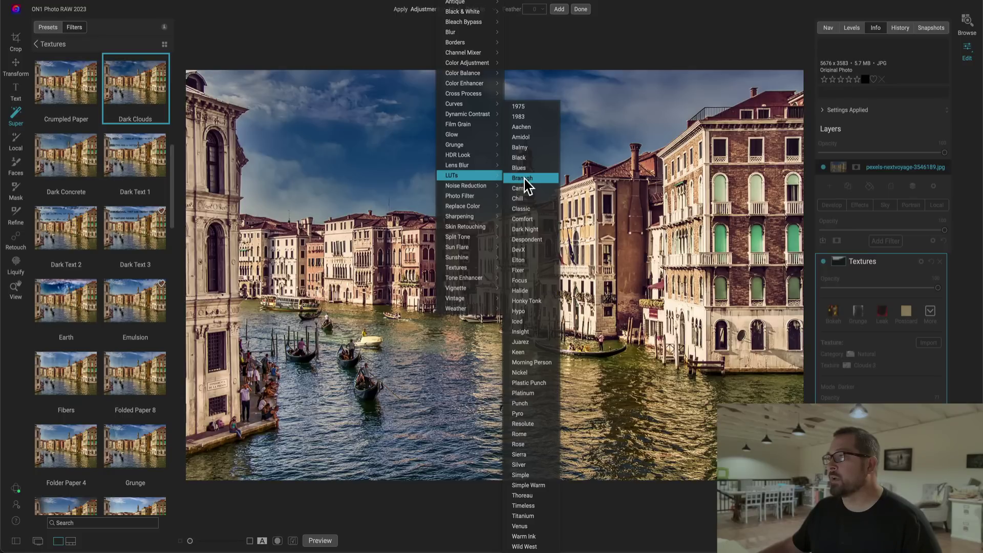
left_click(525, 179)
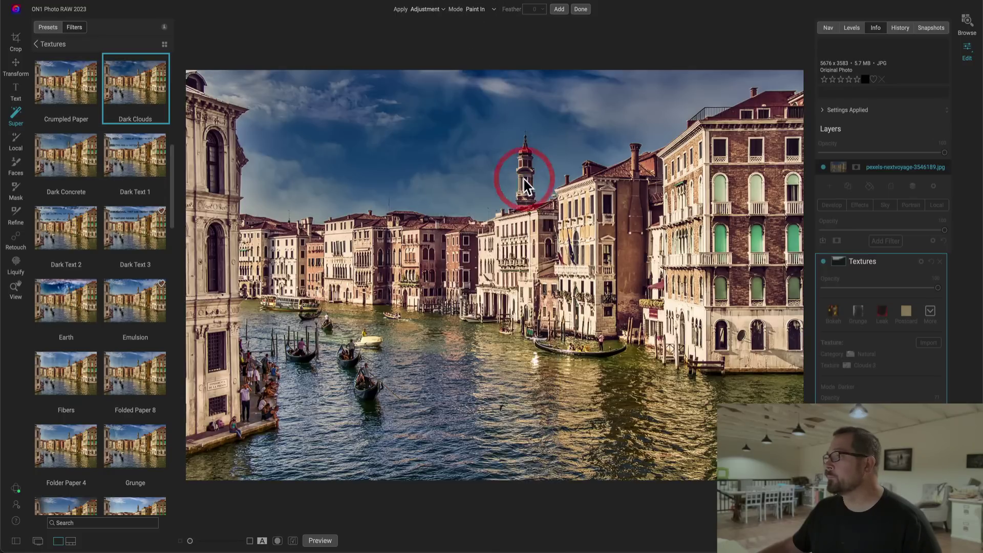
left_click_drag(940, 288, 894, 290)
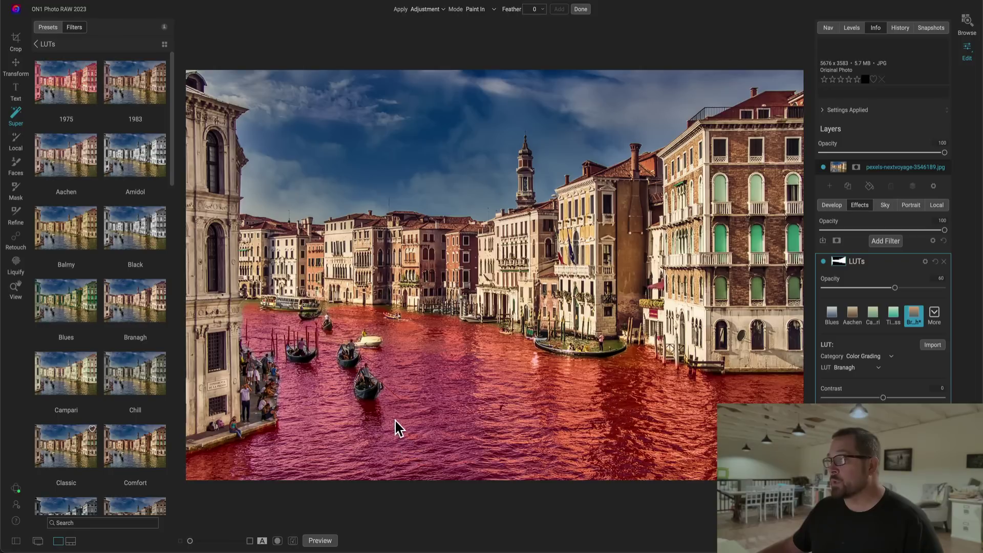
Step: Select the canal water and give it the Blues LUT at opacity 60
left_click(396, 421)
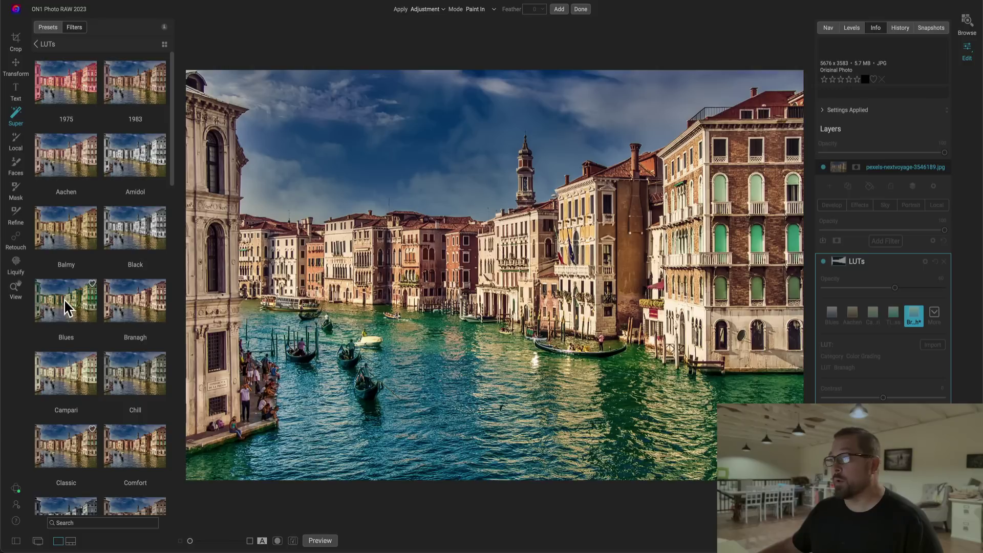
left_click(65, 303)
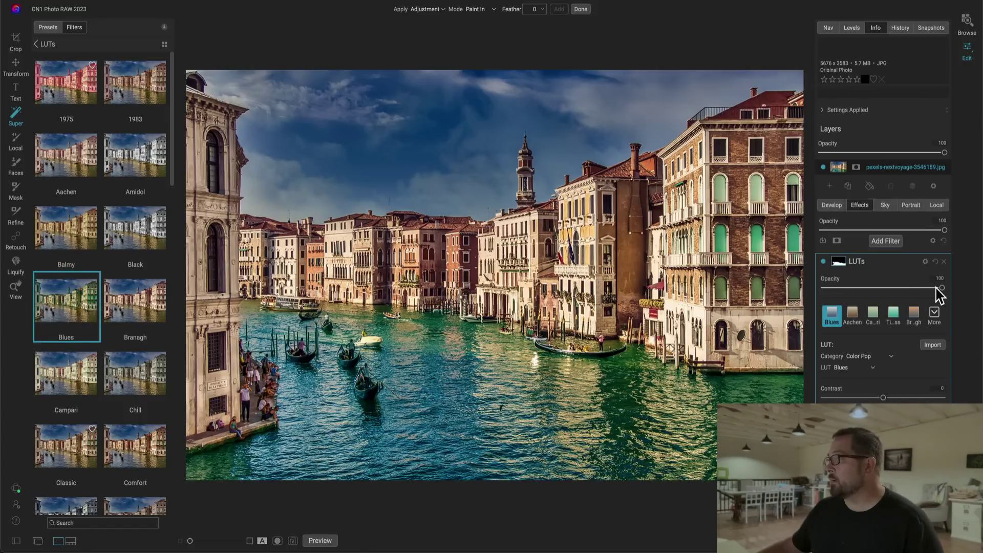
left_click_drag(941, 288, 896, 290)
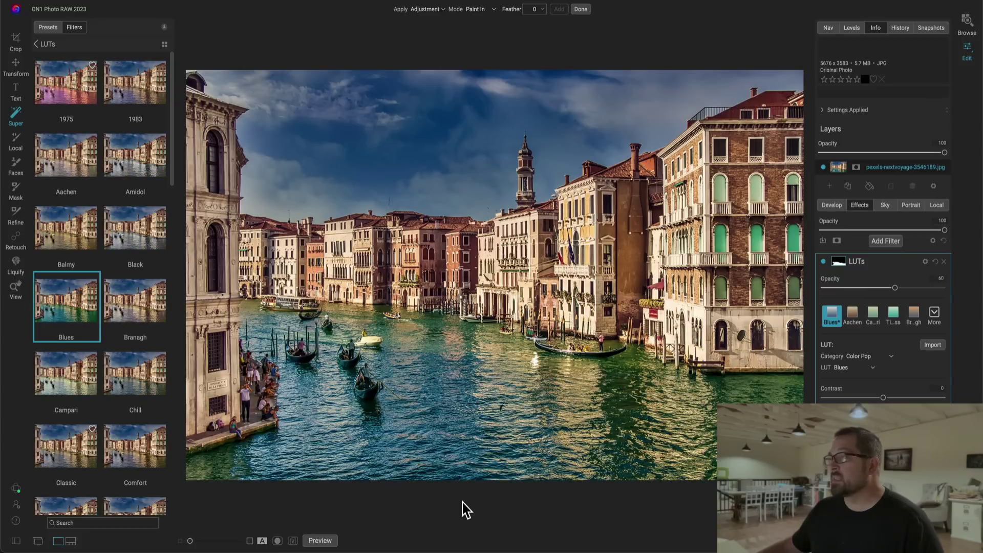
left_click(319, 541)
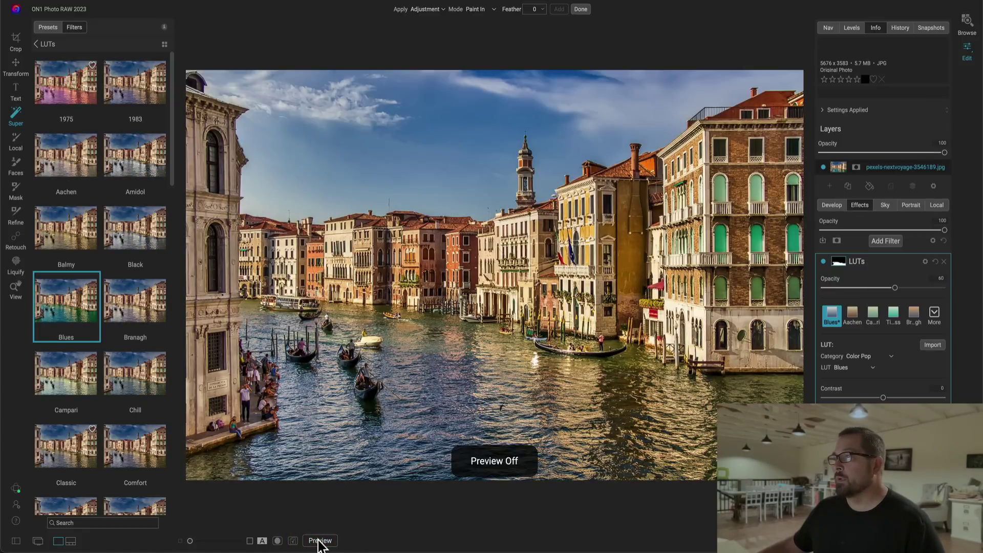
left_click(320, 541)
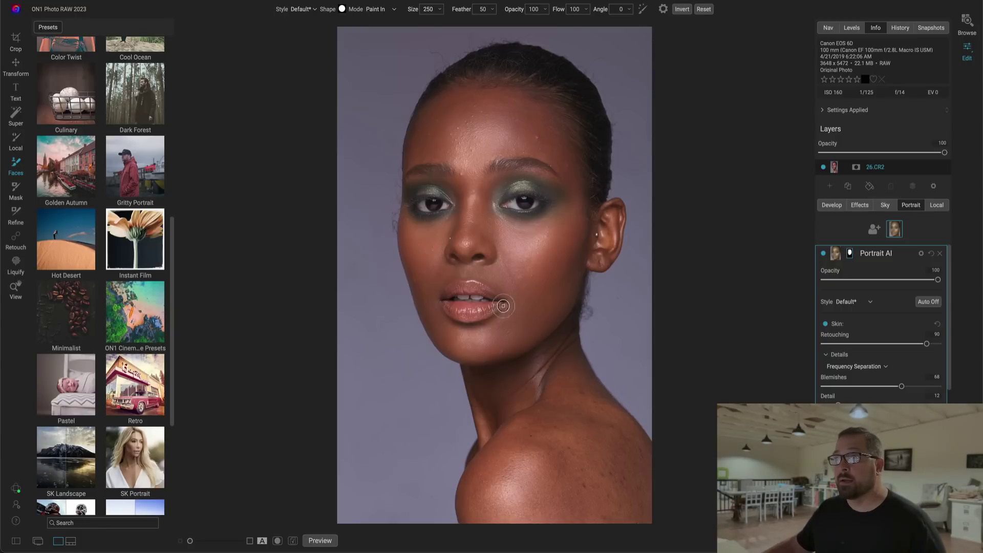
Step: Switch to the Super Select AI tool on the studio portrait
left_click(16, 114)
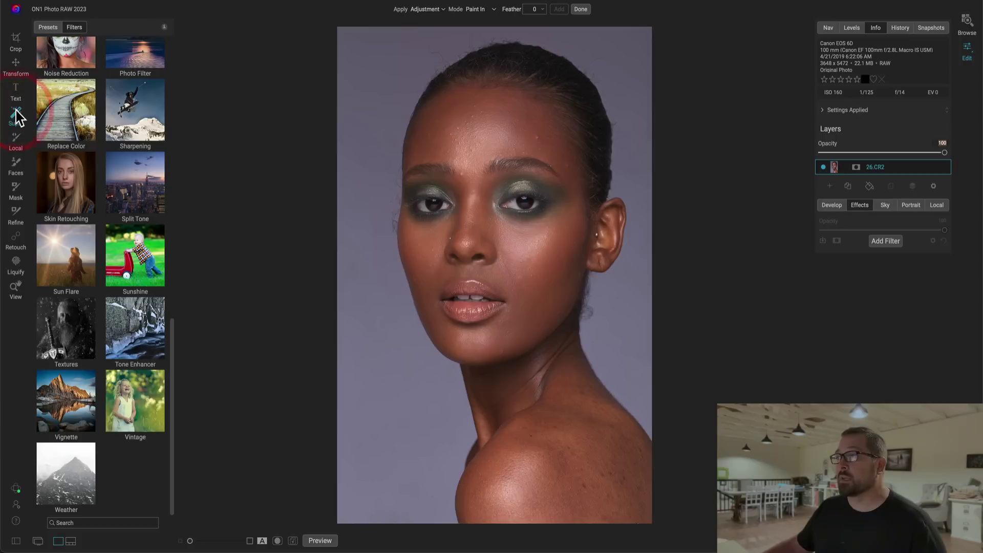
Step: Select the portrait's purple-grey background and apply the Bokeh 1 texture to it
left_click(405, 72)
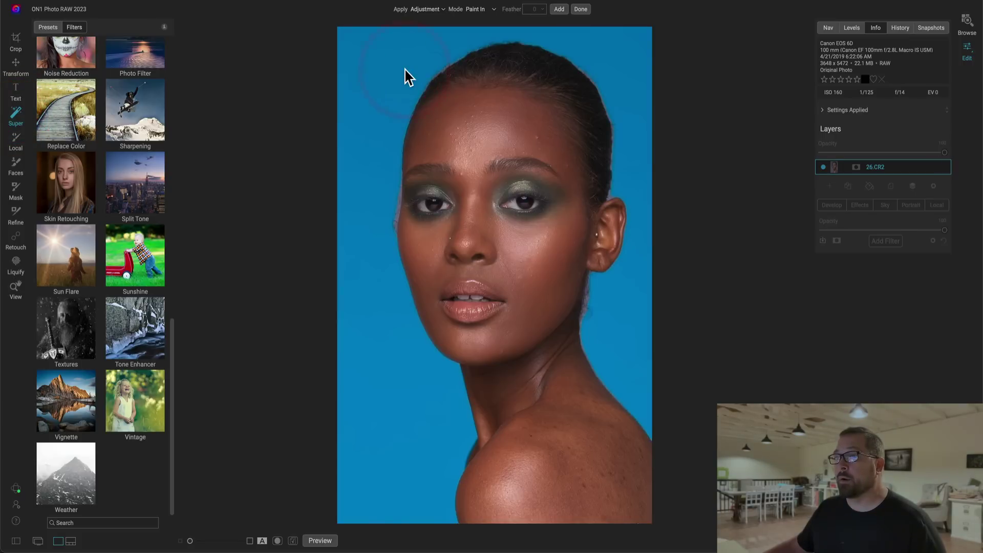
left_click(82, 315)
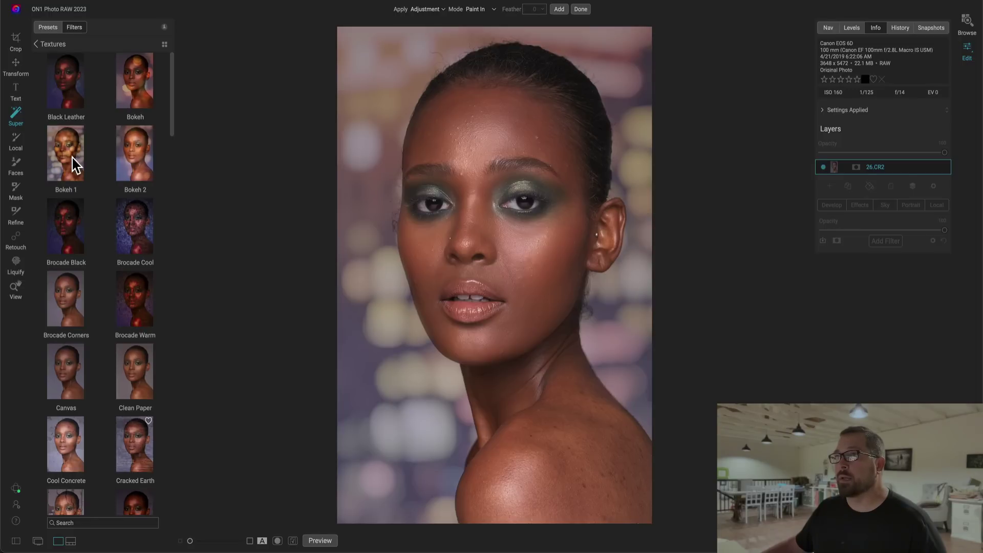
left_click(76, 164)
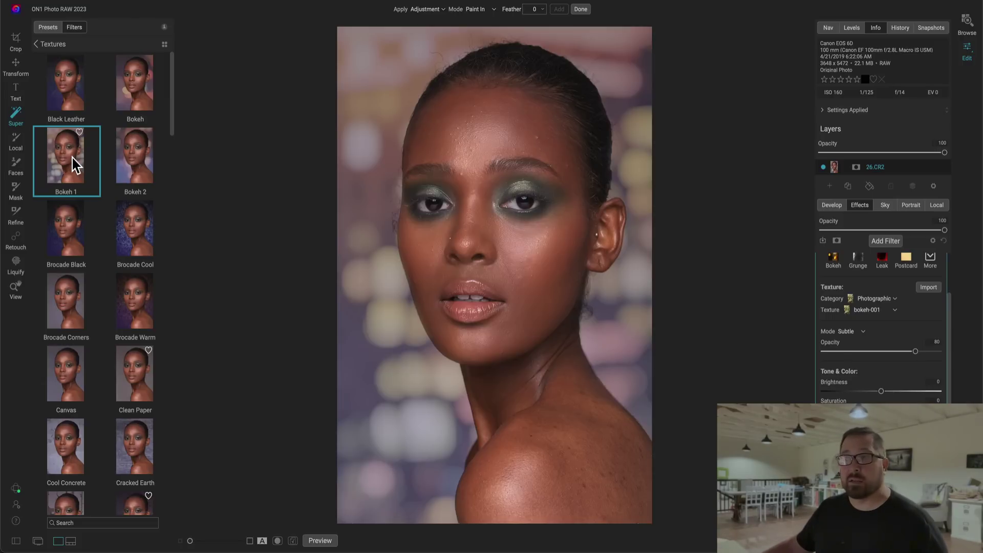
left_click(320, 541)
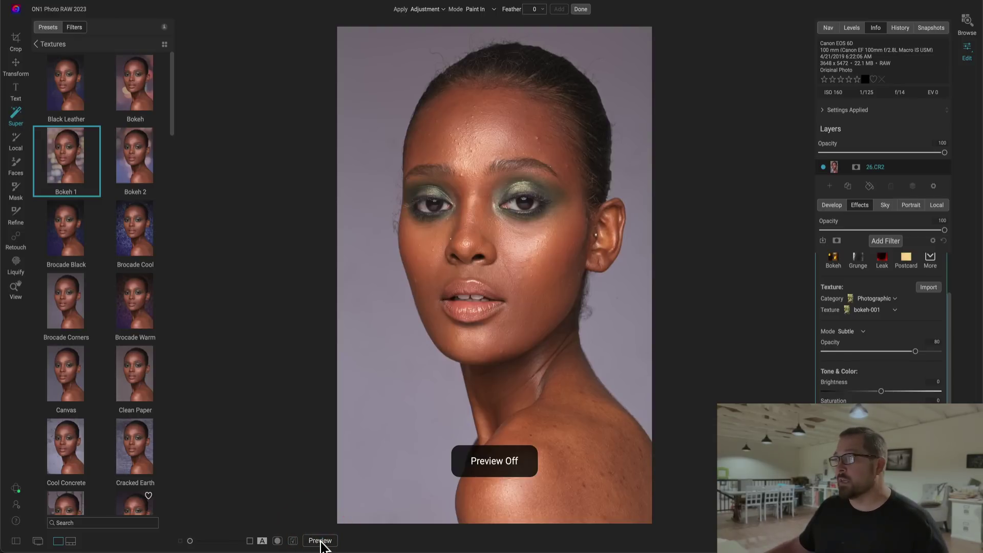
left_click(321, 542)
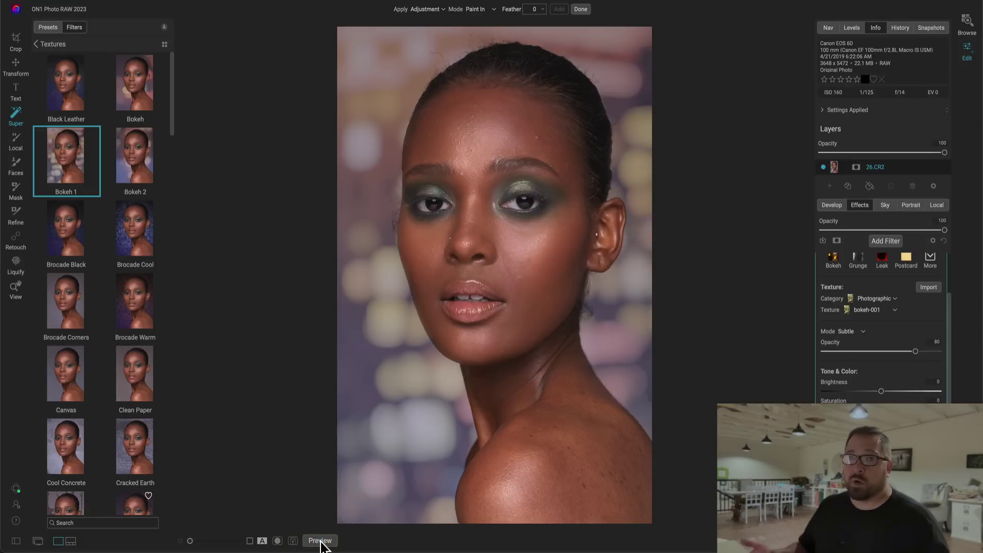
key("m")
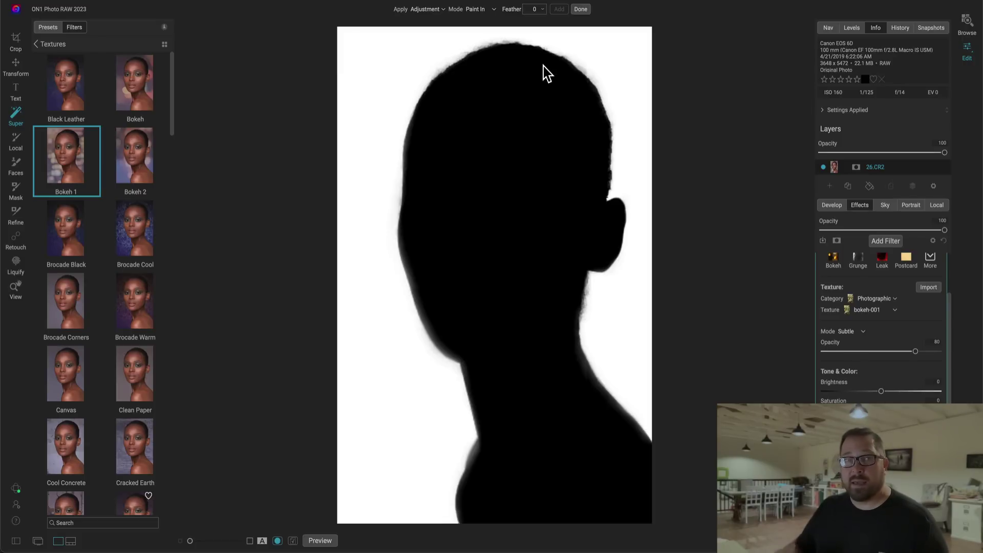
key("o")
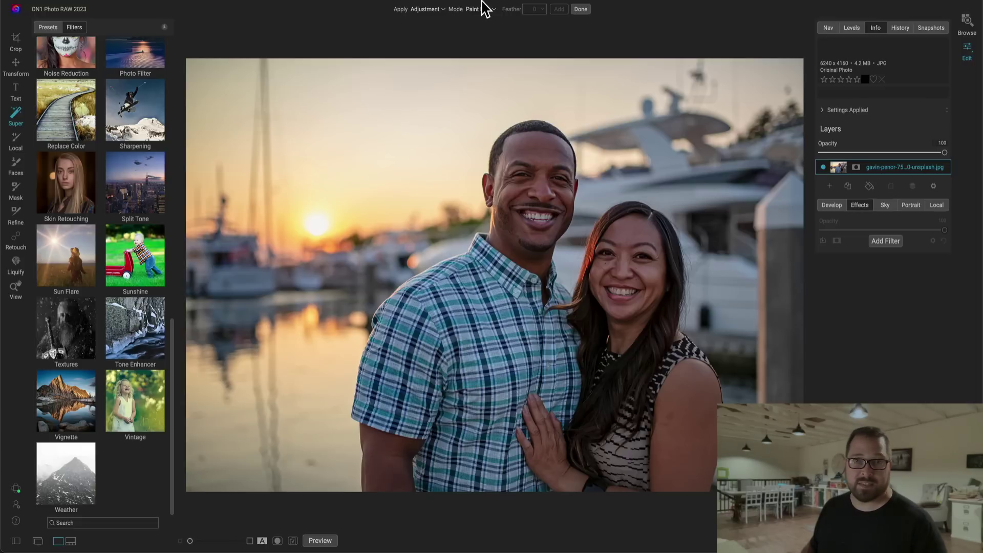
Step: Select the man and woman, set Mode to Paint Out, and add Tone Enhancer Darker to the background
left_click(532, 180)
left_click(635, 339)
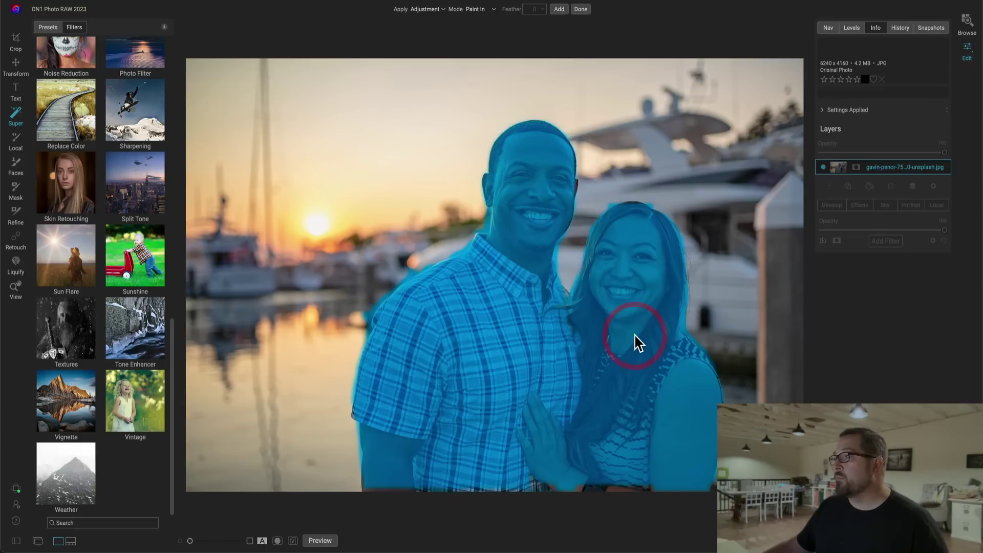
left_click(476, 9)
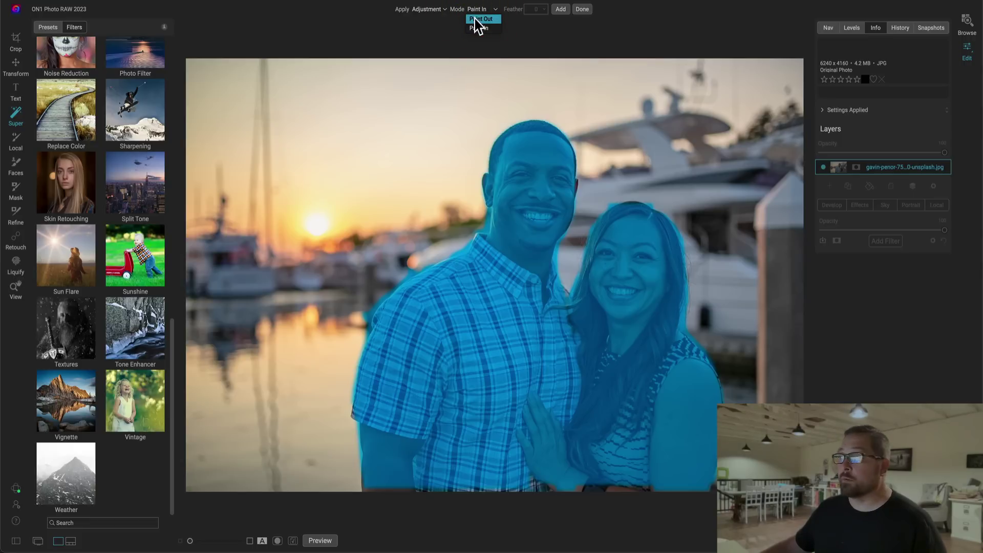
left_click(476, 19)
right_click(455, 97)
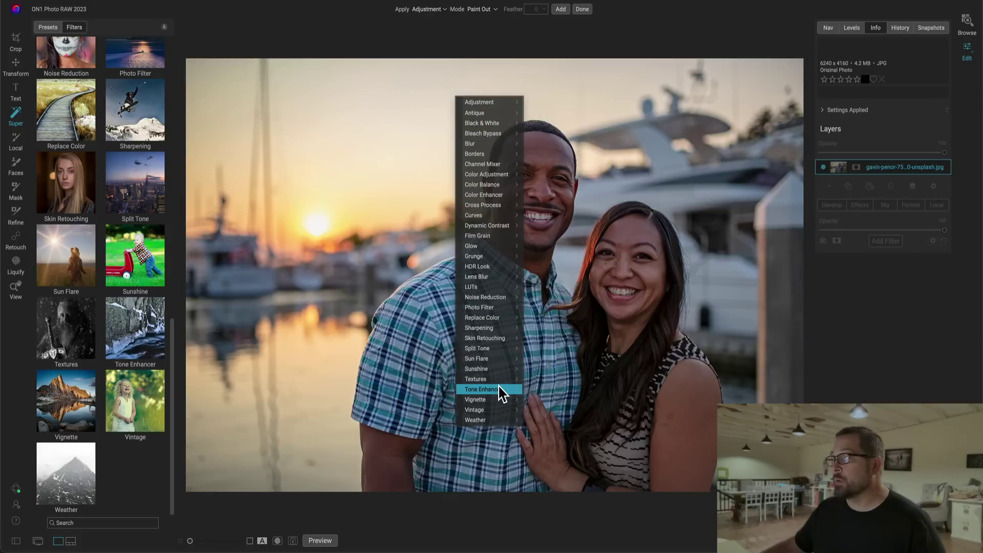
mouse_move(499, 394)
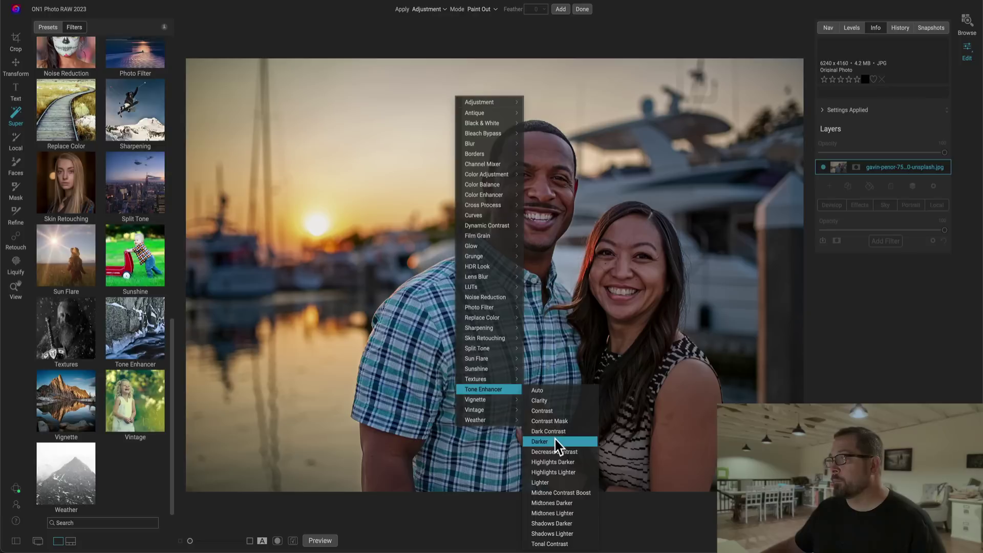
left_click(556, 441)
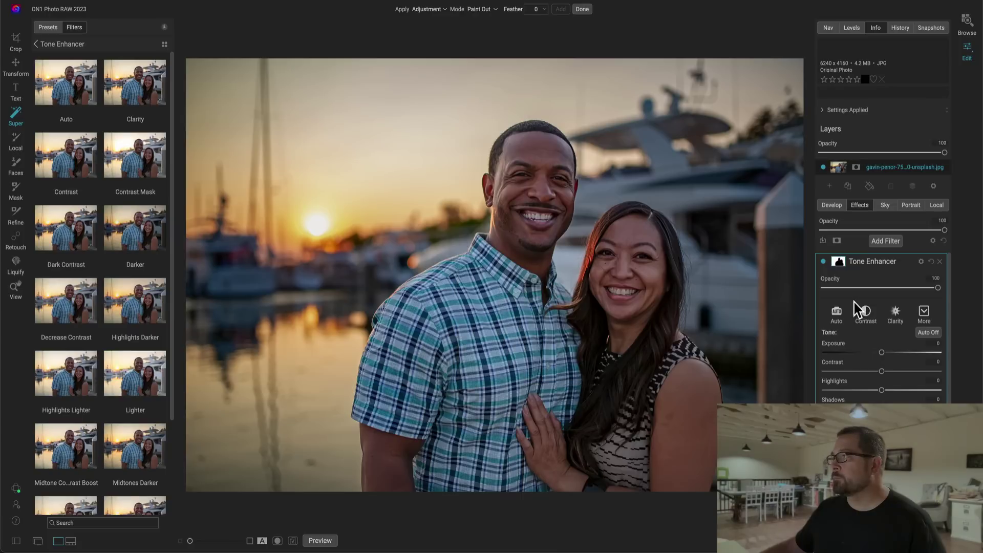
left_click(824, 262)
left_click(824, 262)
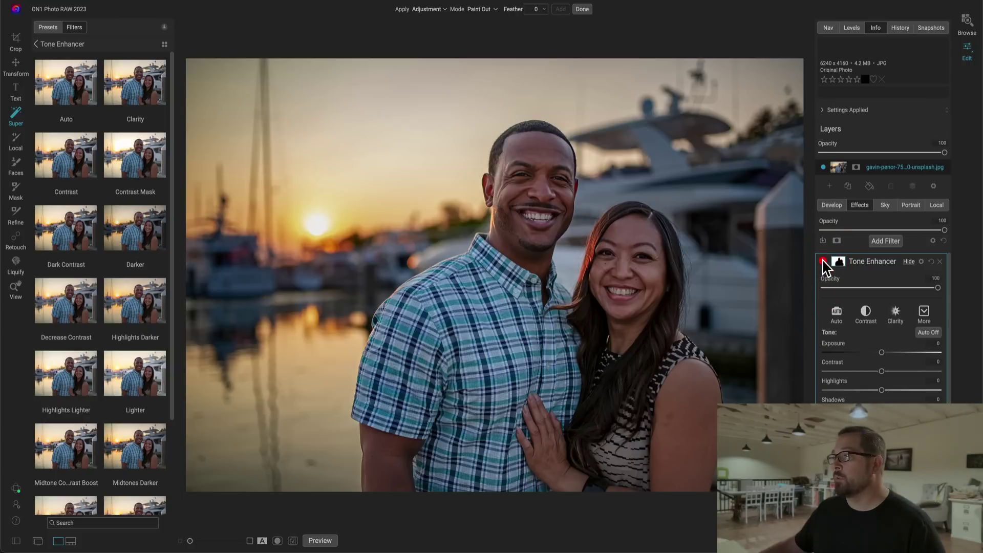
left_click(823, 261)
left_click(823, 262)
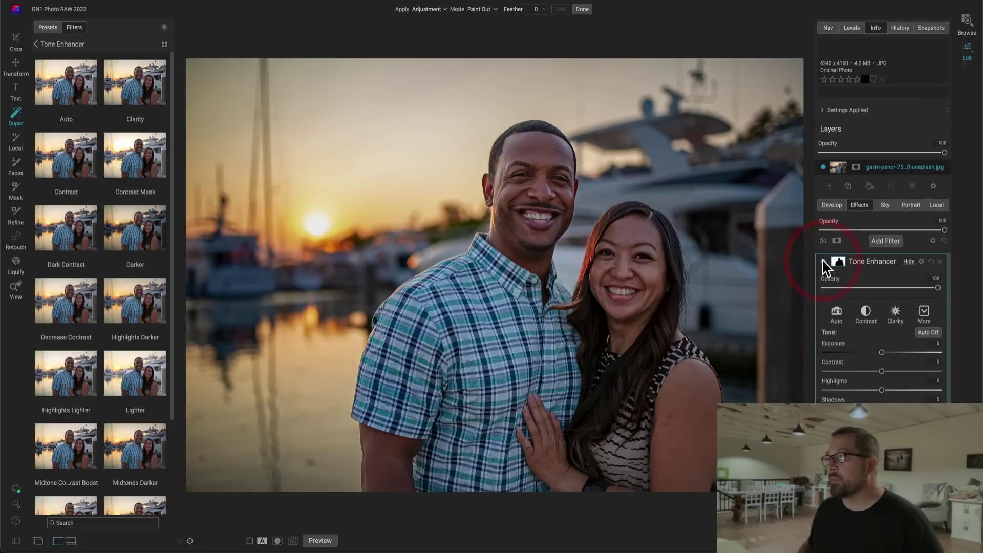